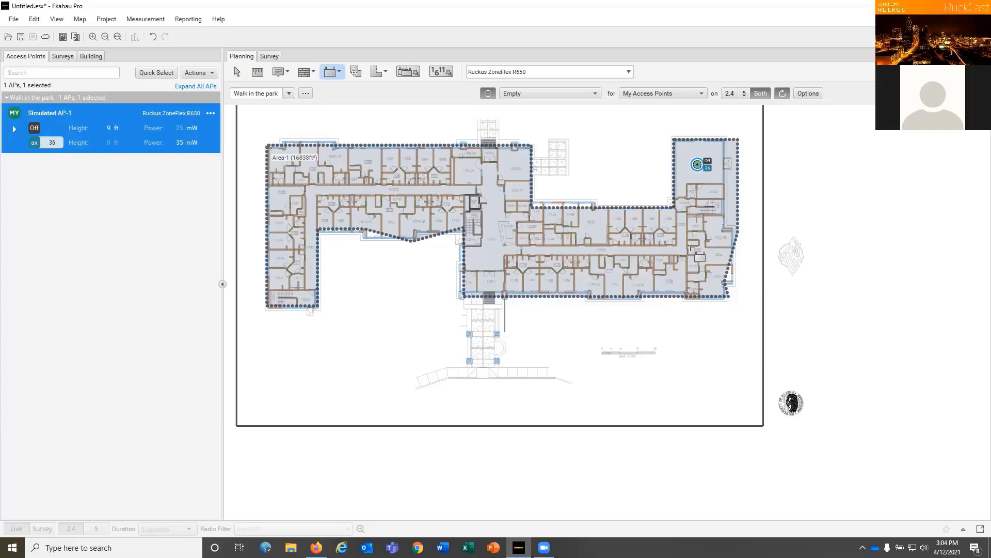
Place four more Ruckus ZoneFlex R650 APs across the east wing, bringing the count to Simulated AP-5
{"action": "left_click", "coordinate": [696, 226]}
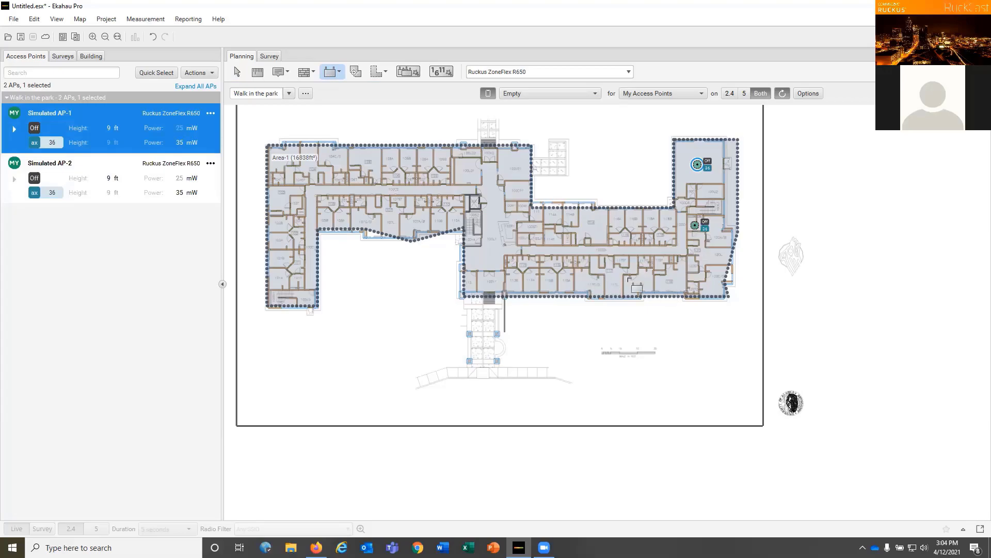
{"action": "left_click", "coordinate": [641, 276]}
{"action": "left_click", "coordinate": [598, 222]}
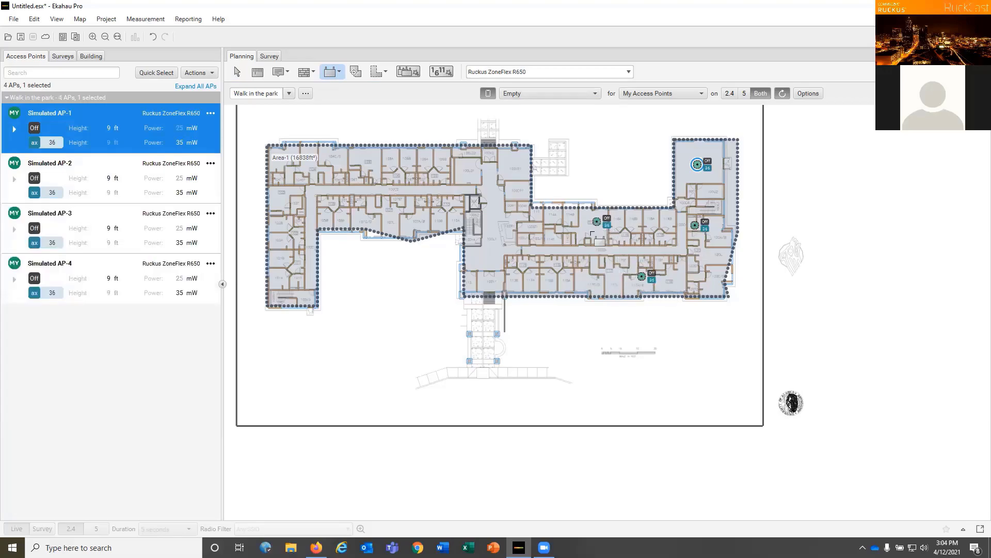
{"action": "left_click", "coordinate": [549, 275]}
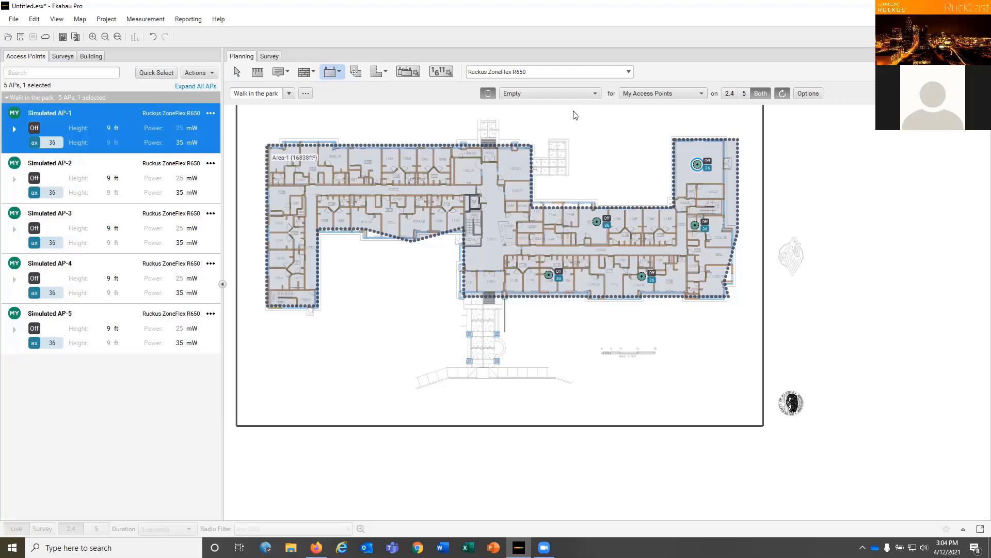
Change the heatmap visualization from Empty to Throughput
{"action": "left_click", "coordinate": [596, 94]}
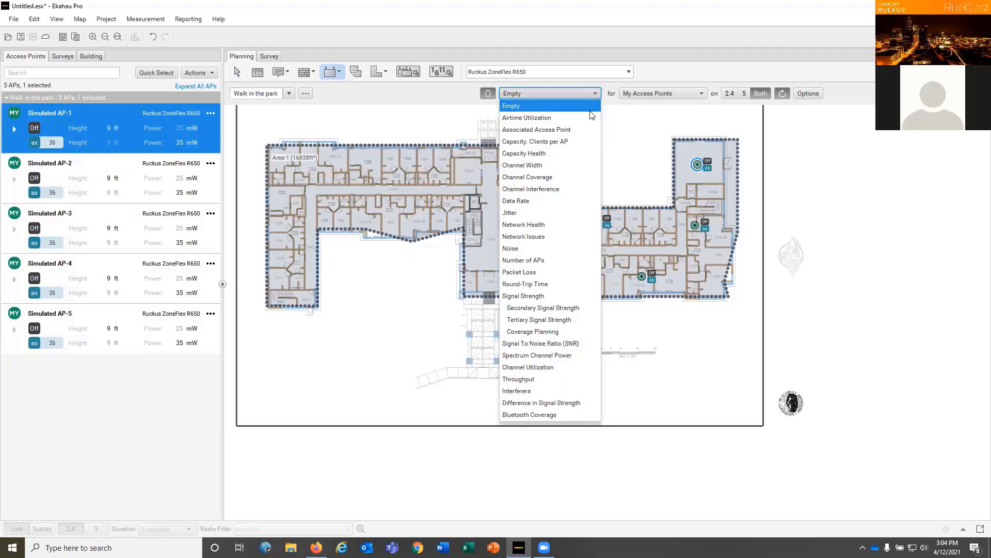
{"action": "mouse_move", "coordinate": [589, 120]}
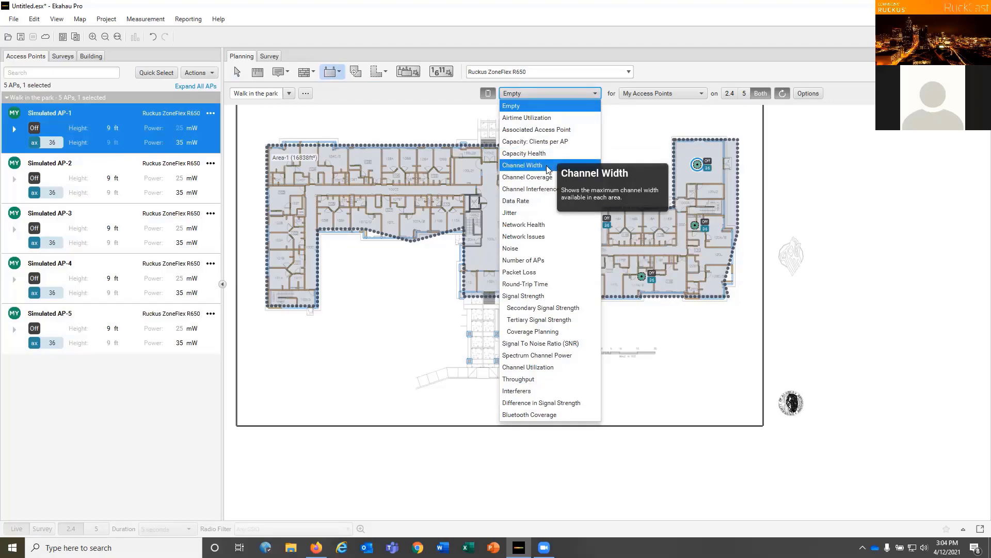
{"action": "left_click", "coordinate": [519, 380]}
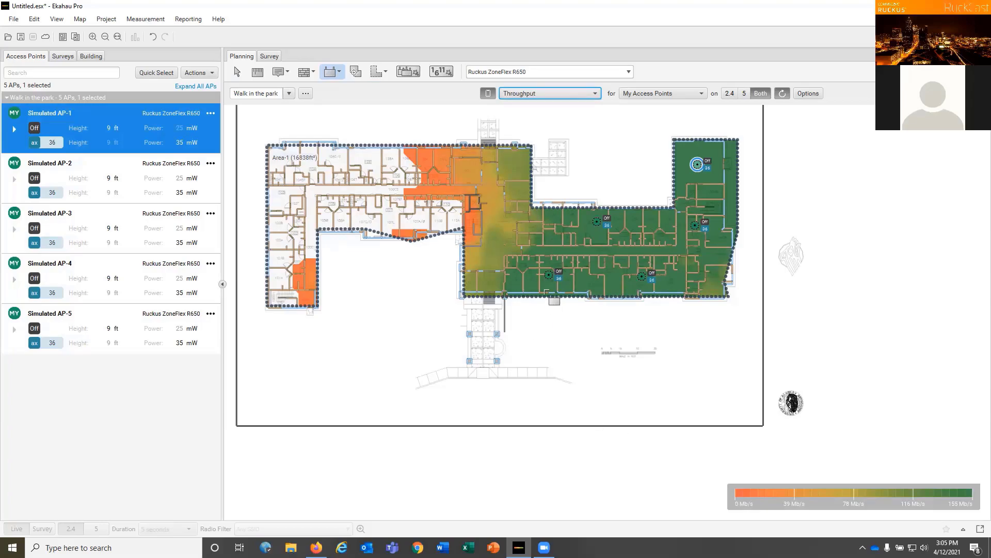
Add six simulated APs, AP-6 to AP-11, across the upper centre and the west wing
{"action": "left_click", "coordinate": [465, 170]}
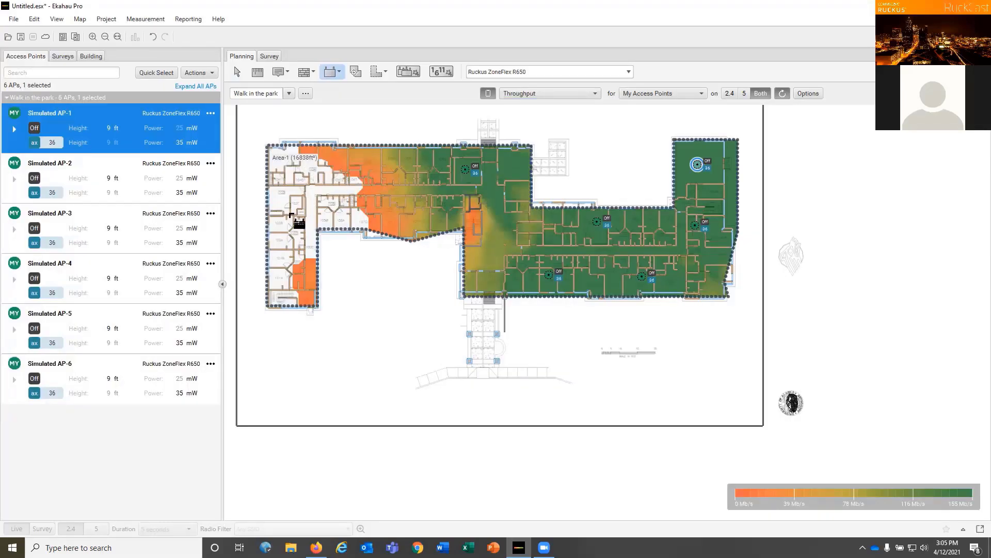
{"action": "left_click", "coordinate": [278, 193]}
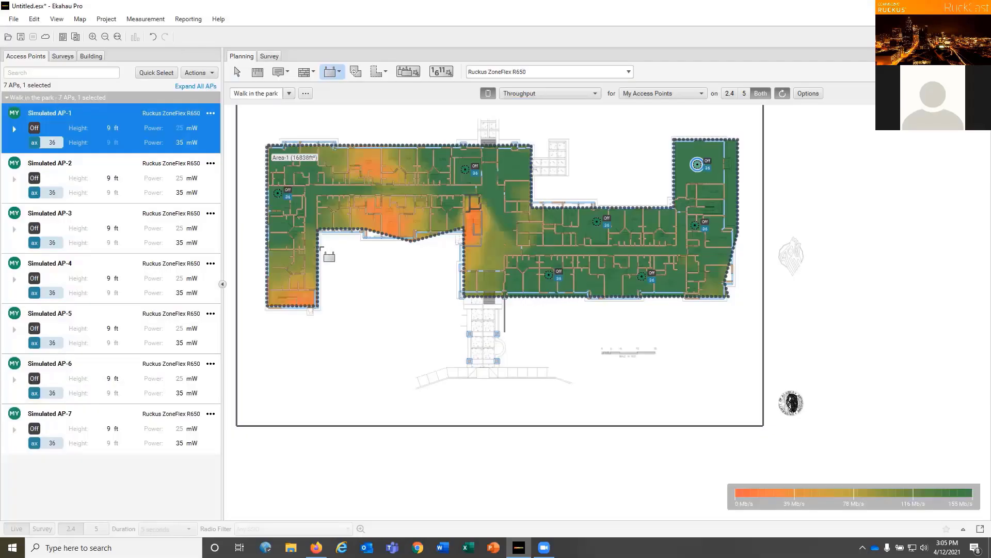
{"action": "left_click", "coordinate": [417, 222]}
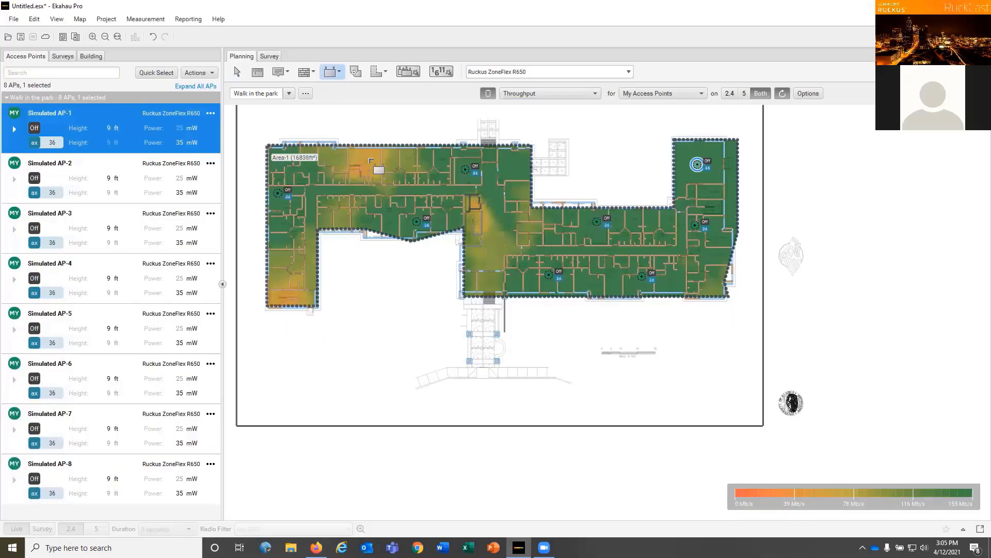
{"action": "left_click", "coordinate": [369, 158]}
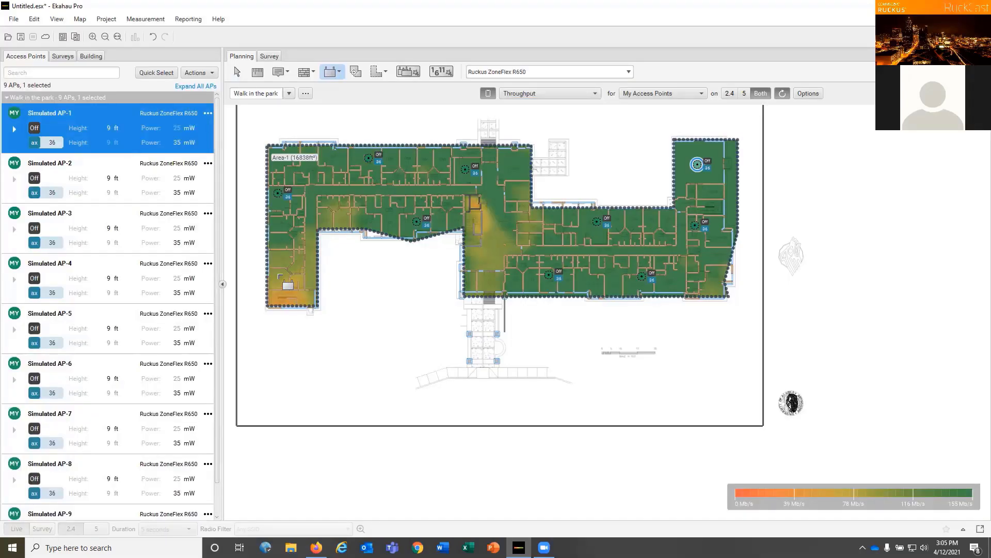
{"action": "left_click", "coordinate": [279, 275]}
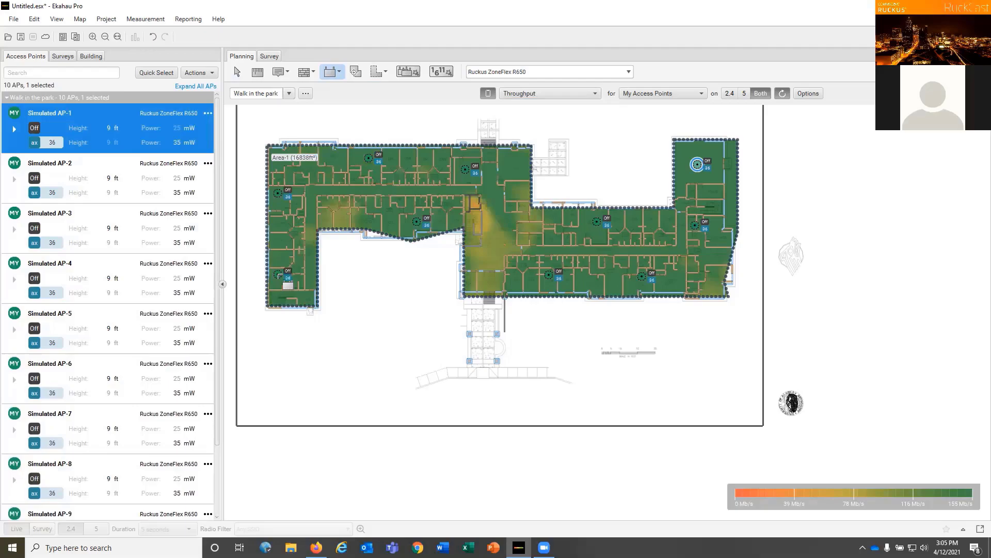
{"action": "left_click", "coordinate": [343, 219]}
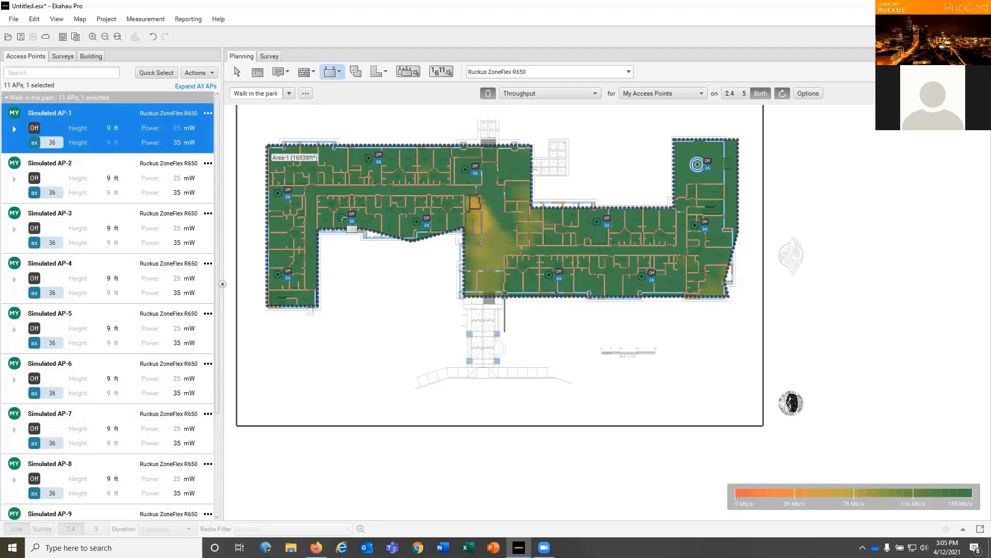
Switch the heatmap to Signal Strength and add three APs around the central shaft
{"action": "left_click", "coordinate": [597, 94]}
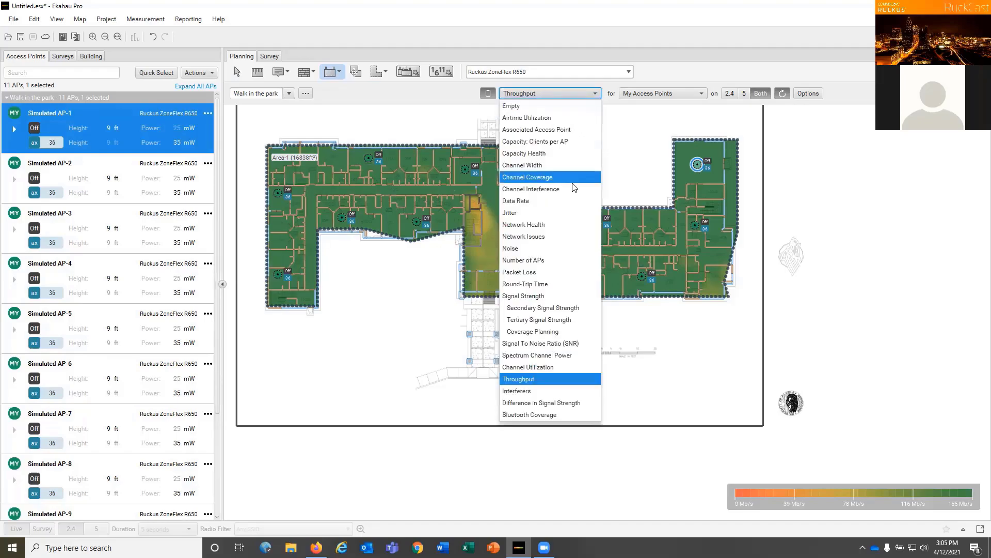
{"action": "left_click", "coordinate": [562, 297]}
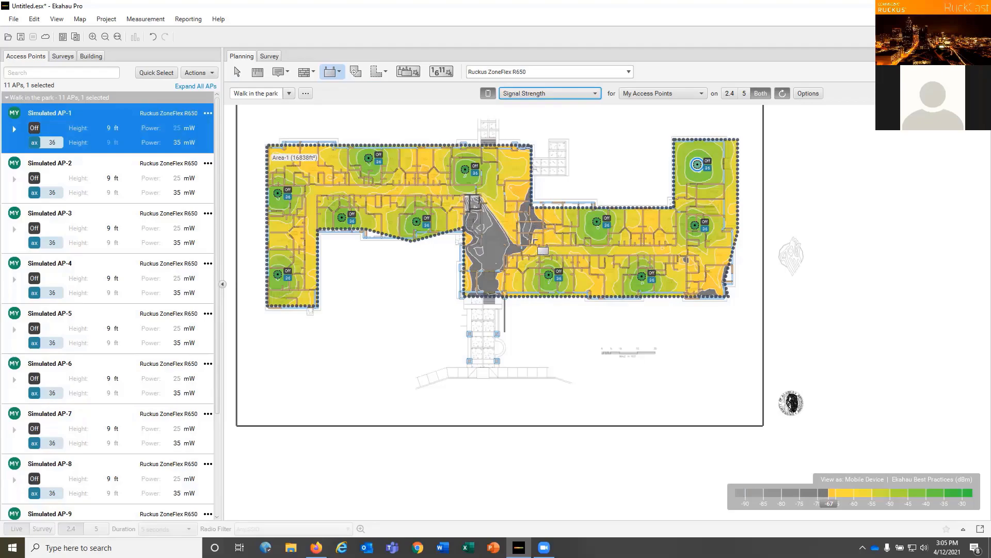
{"action": "left_click", "coordinate": [535, 239]}
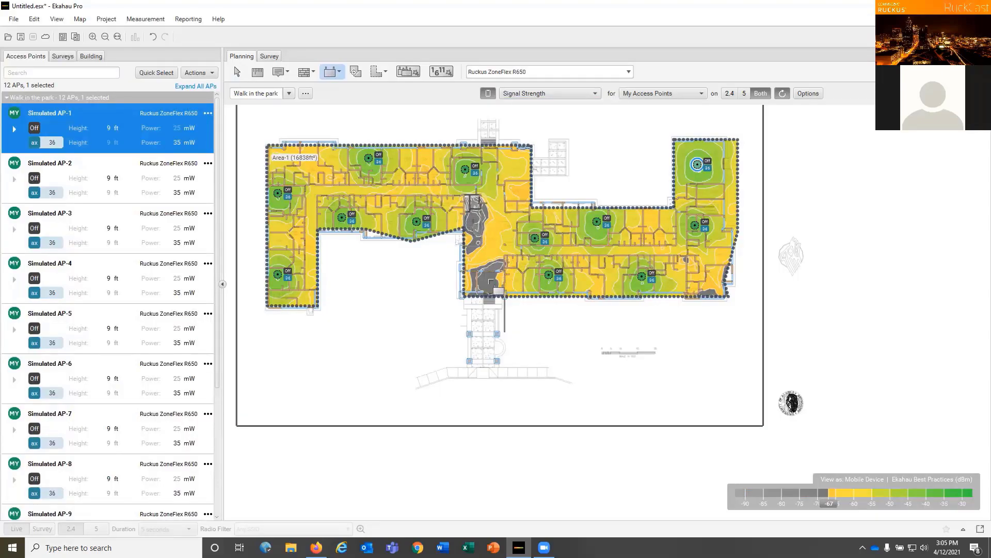
{"action": "left_click", "coordinate": [486, 279]}
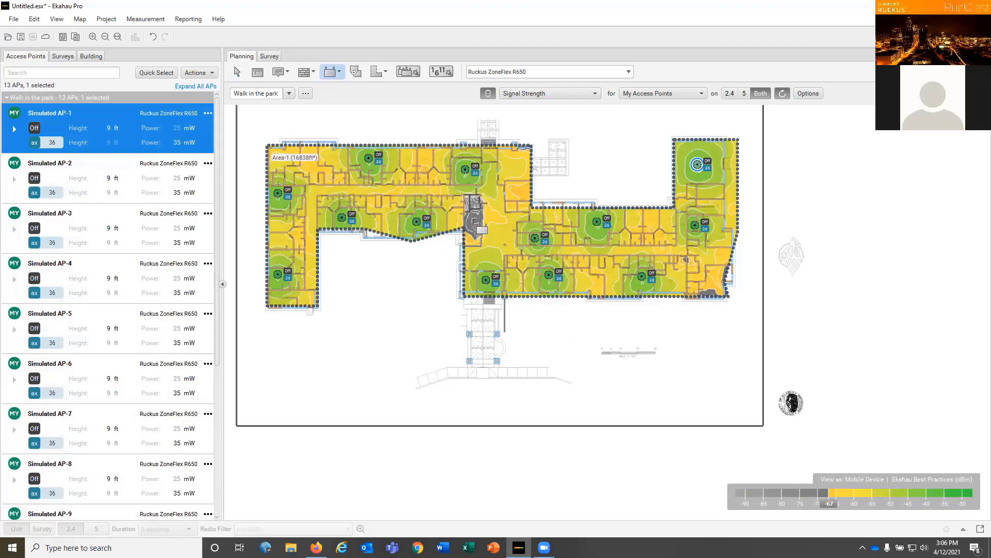
{"action": "left_click", "coordinate": [474, 218]}
Reposition the newest AP beside the central shaft slightly to the right
{"action": "left_click", "coordinate": [237, 71]}
{"action": "left_click_drag", "start_coordinate": [473, 217], "coordinate": [498, 227]}
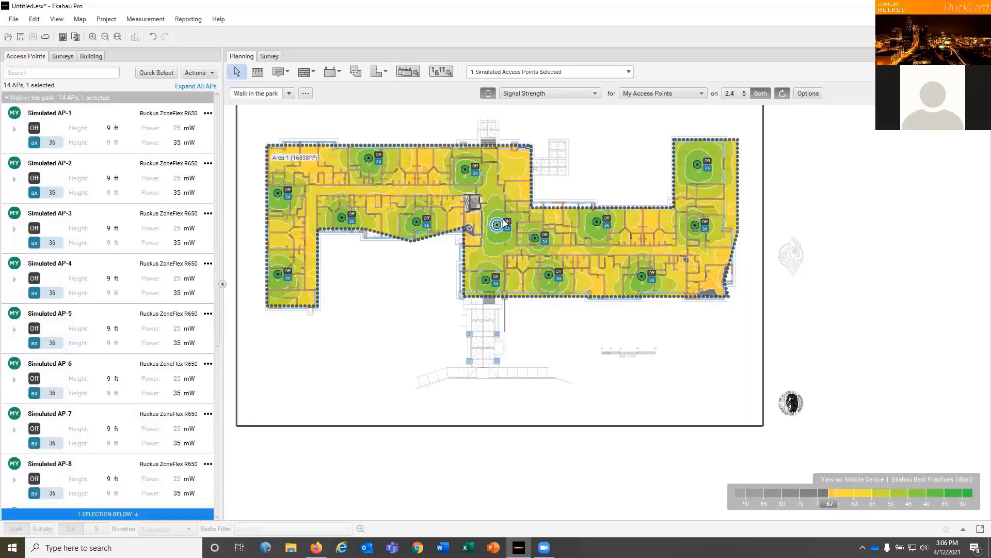
{"action": "left_click_drag", "start_coordinate": [499, 226], "coordinate": [498, 218]}
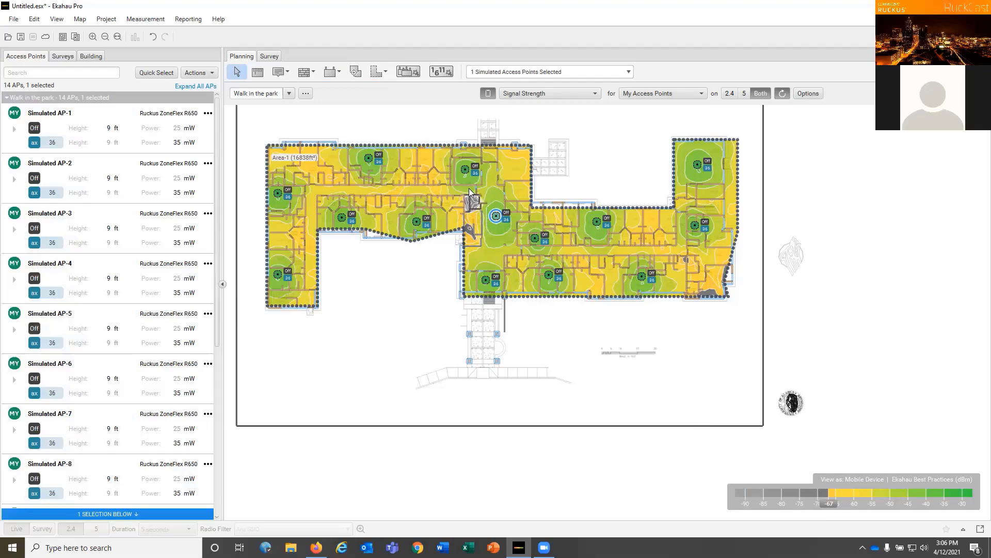
Add a new R650 AP near the top centre and shift Simulated AP-6 up-left
{"action": "left_click", "coordinate": [330, 72]}
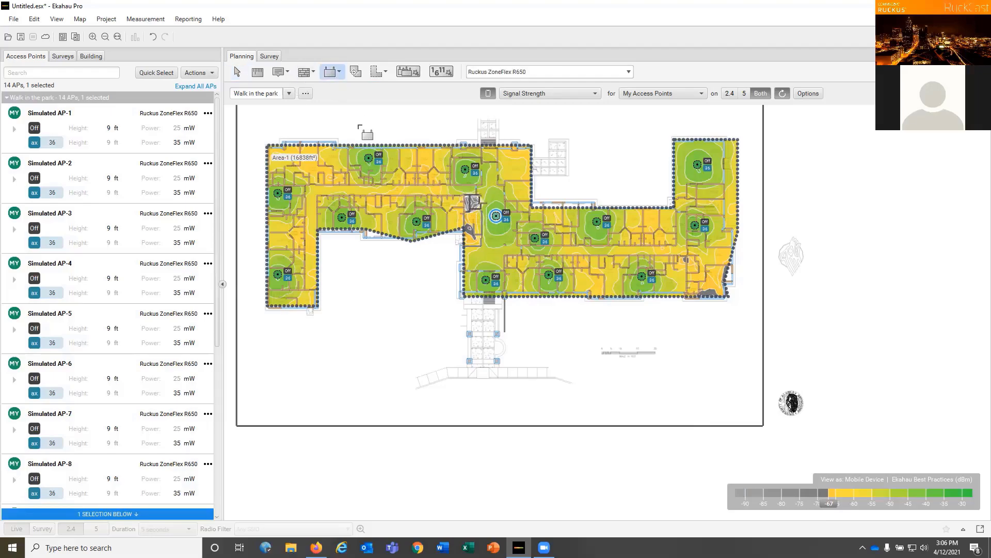
{"action": "left_click", "coordinate": [515, 165]}
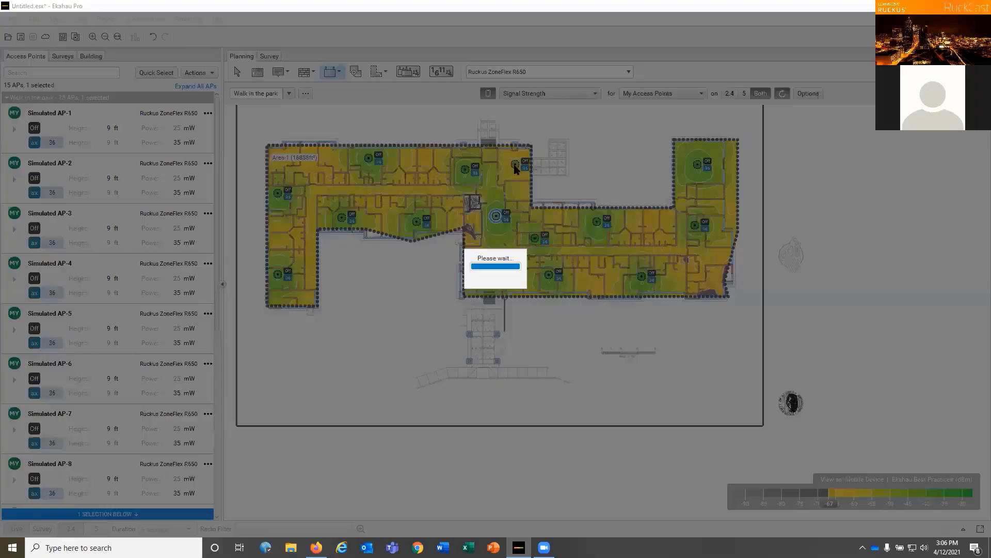
{"action": "left_click", "coordinate": [238, 72]}
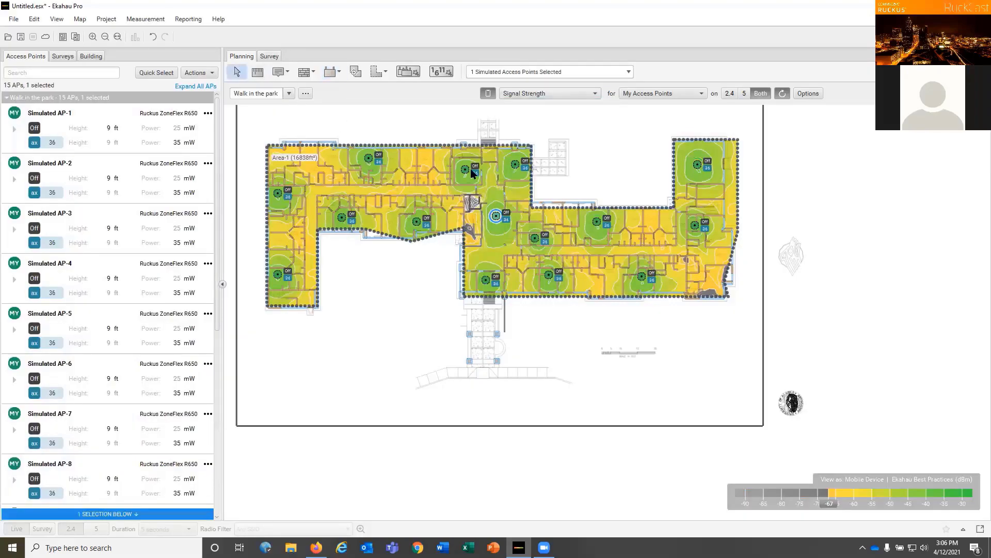
{"action": "left_click_drag", "start_coordinate": [465, 172], "coordinate": [443, 162]}
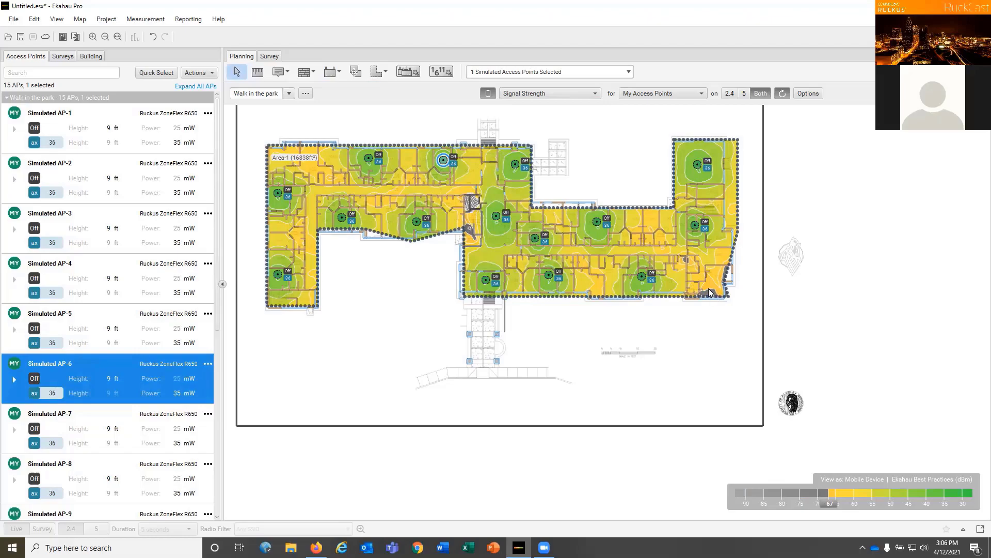
Add two R650 APs in the bottom-right and top-left corners of the building
{"action": "left_click", "coordinate": [330, 72]}
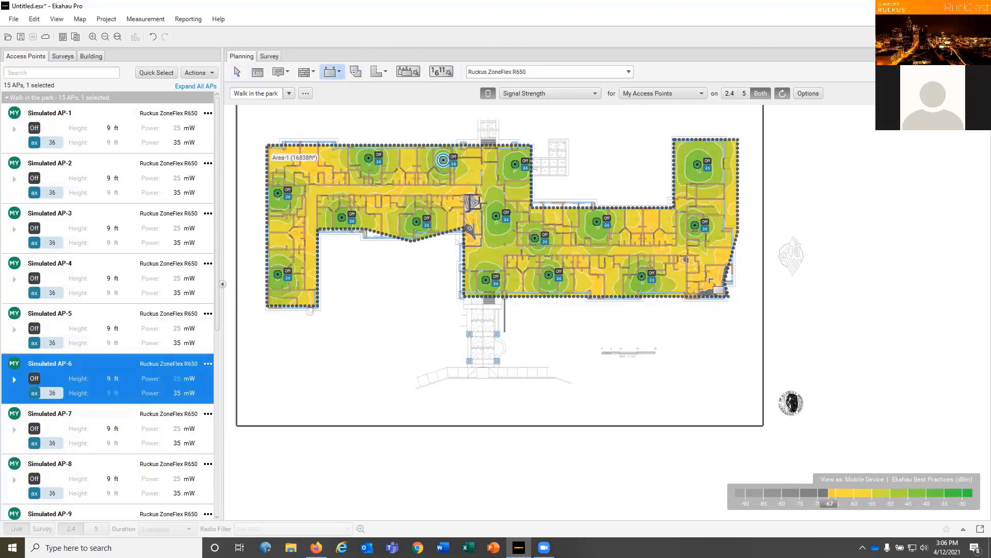
{"action": "left_click", "coordinate": [714, 283]}
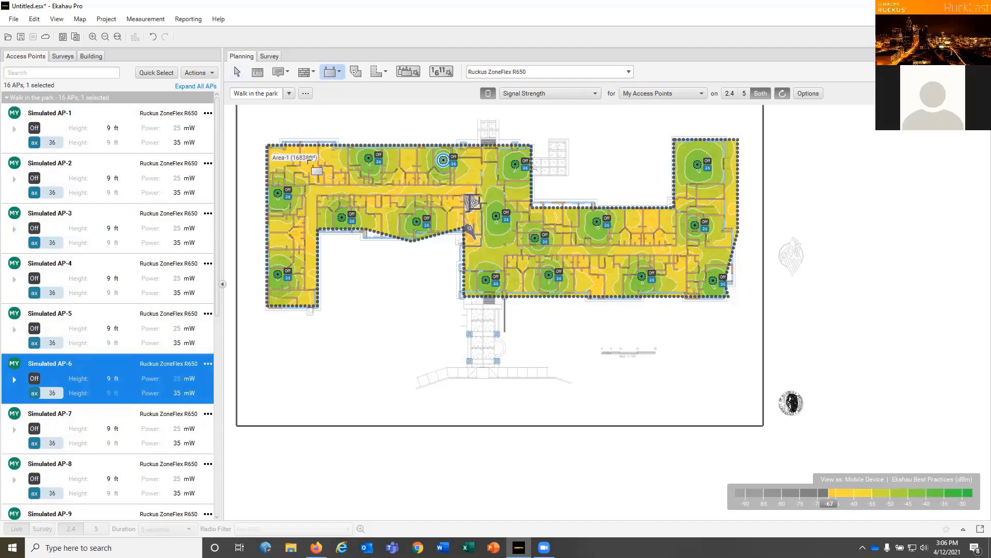
{"action": "left_click", "coordinate": [308, 161]}
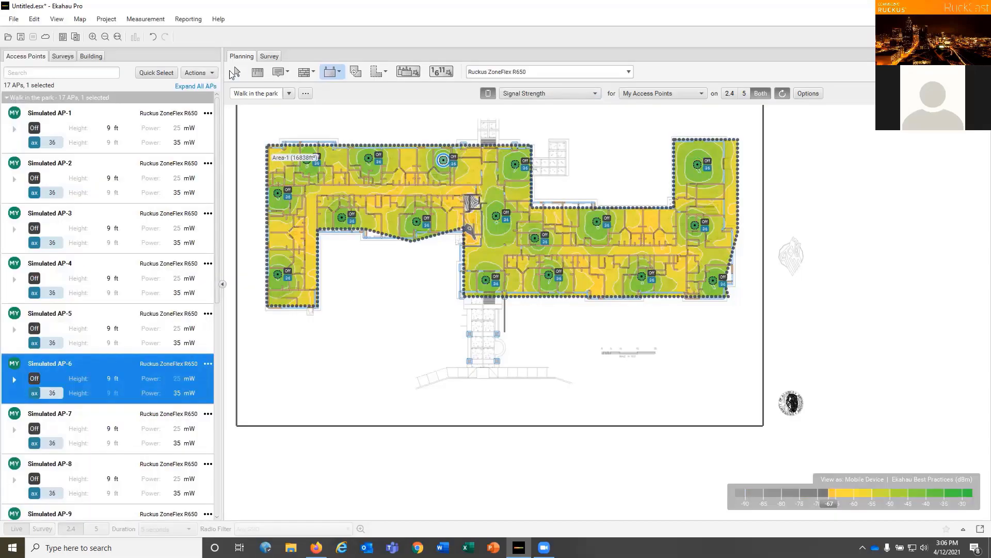
Move Simulated AP-7 down the west wing and nudge the new top-left AP into place
{"action": "left_click", "coordinate": [237, 72]}
{"action": "left_click", "coordinate": [279, 193]}
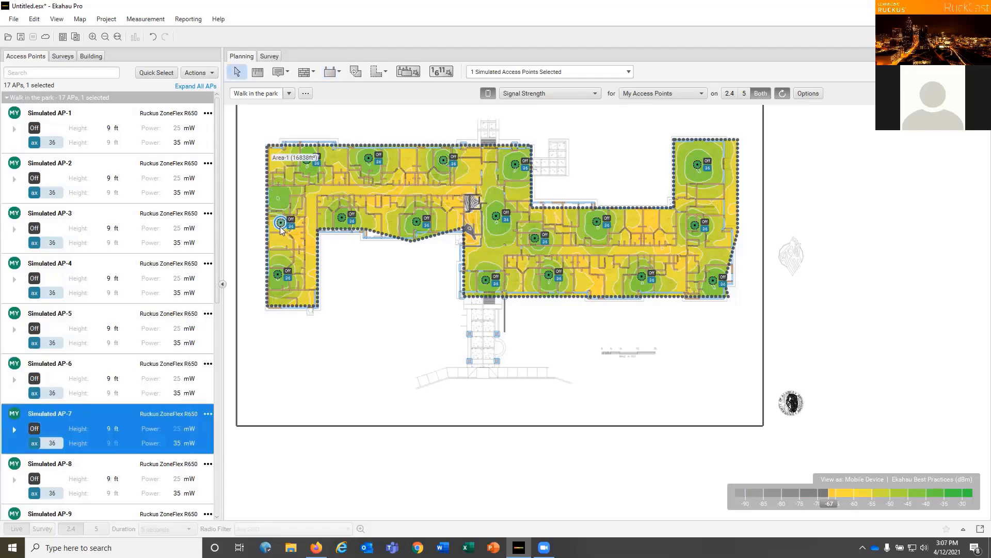
{"action": "left_click_drag", "start_coordinate": [279, 193], "coordinate": [279, 225]}
{"action": "mouse_move", "coordinate": [307, 158]}
{"action": "left_mouse_down"}
{"action": "mouse_move", "coordinate": [298, 168]}
{"action": "mouse_move", "coordinate": [308, 170]}
{"action": "left_mouse_up"}
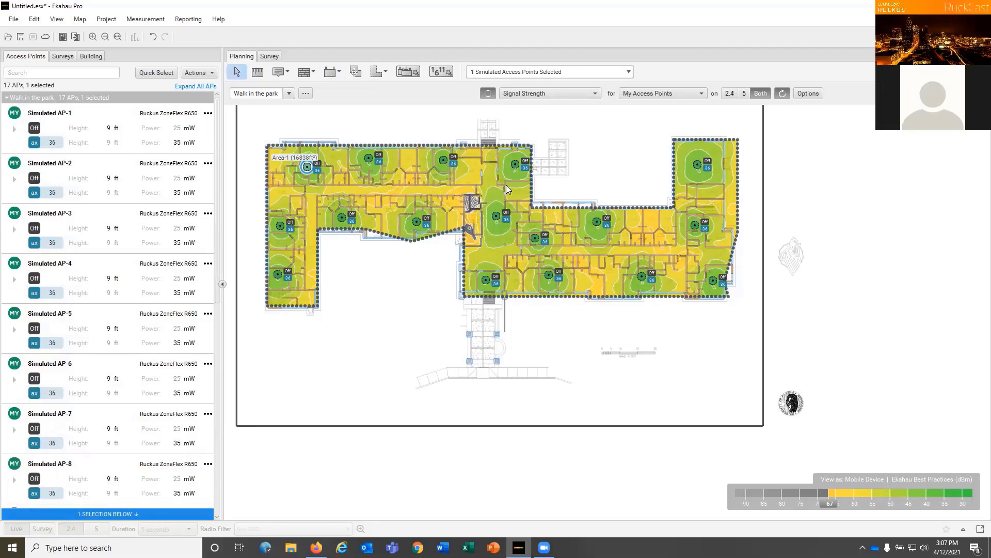
Select the elevator shaft wall and draw an exclusion area around the shaft
{"action": "right_click", "coordinate": [476, 172]}
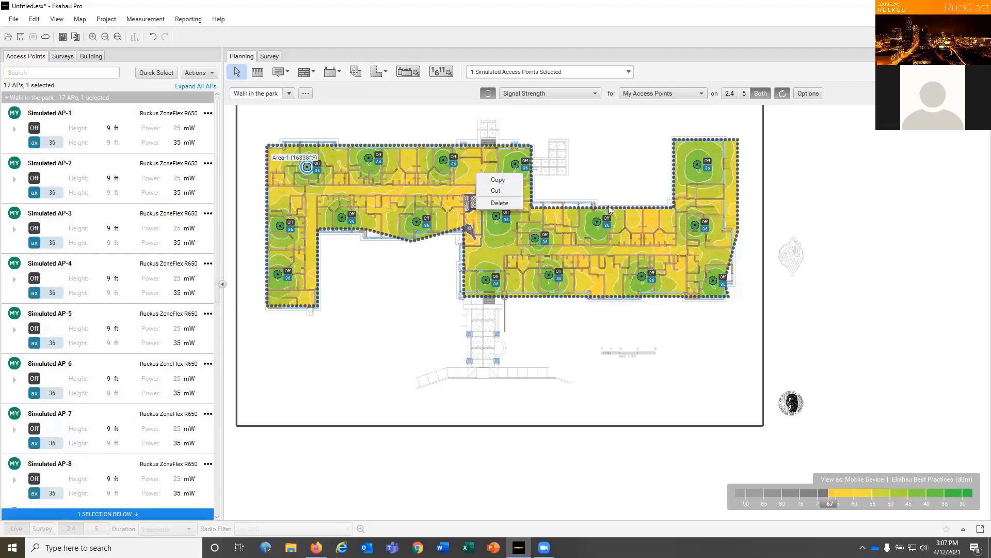
{"action": "left_click", "coordinate": [469, 203]}
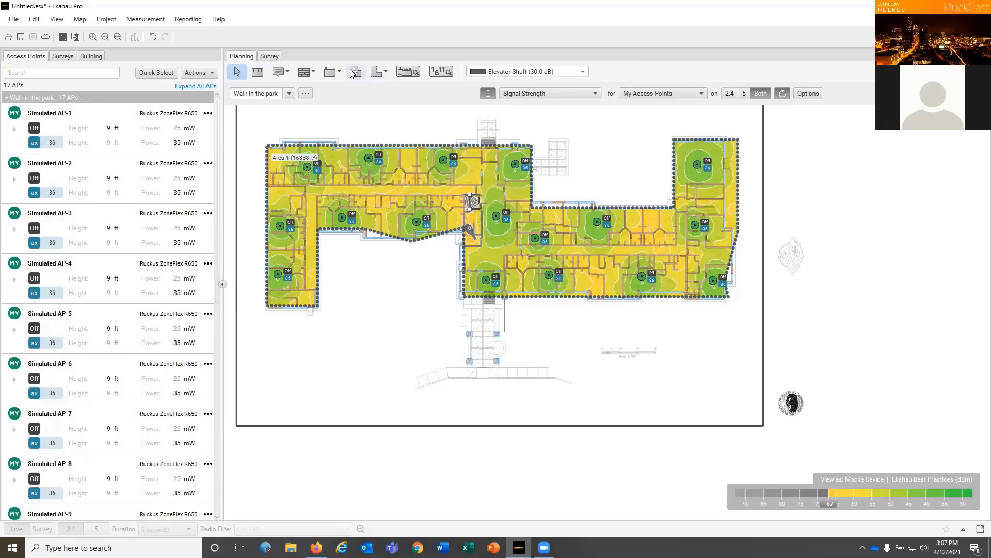
{"action": "left_click", "coordinate": [385, 72]}
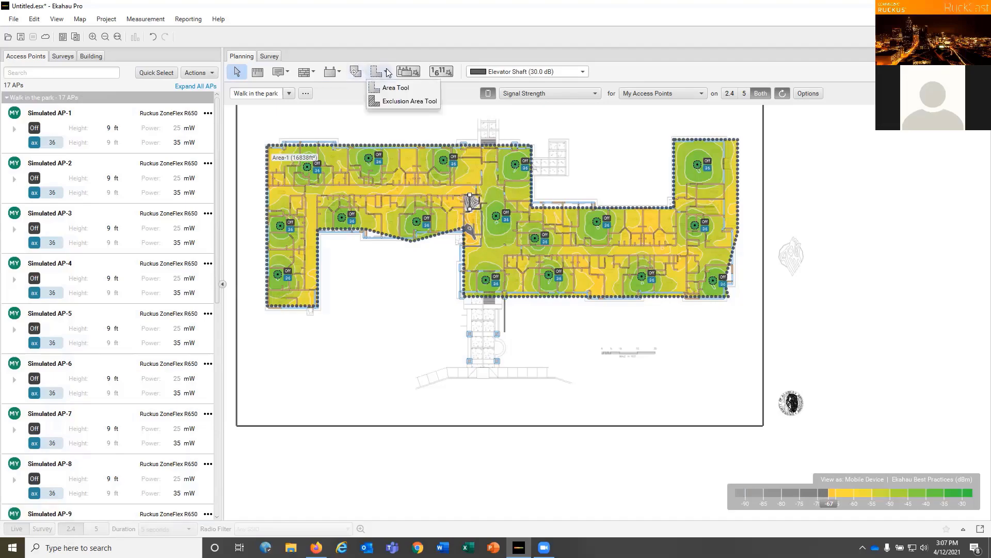
{"action": "left_click", "coordinate": [388, 102]}
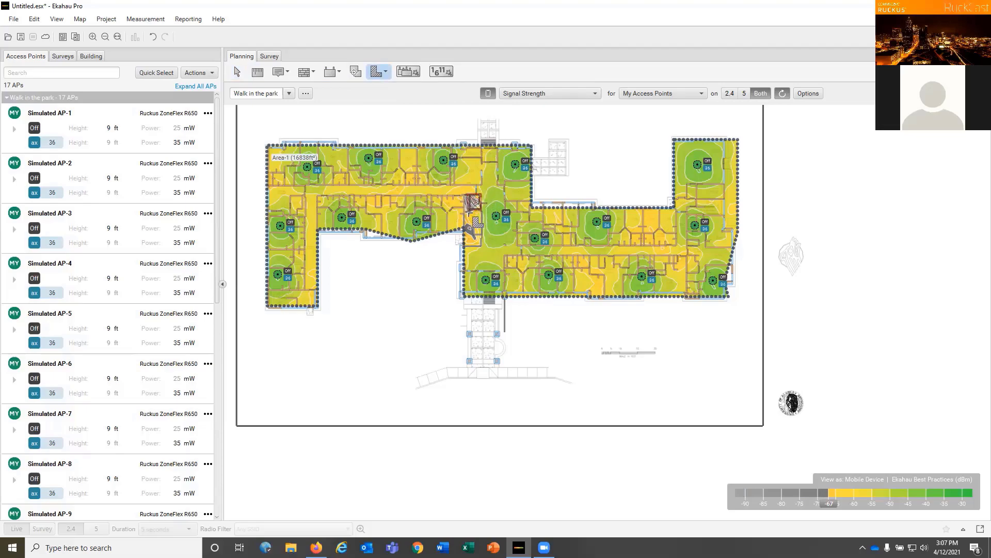
{"action": "left_click", "coordinate": [469, 211]}
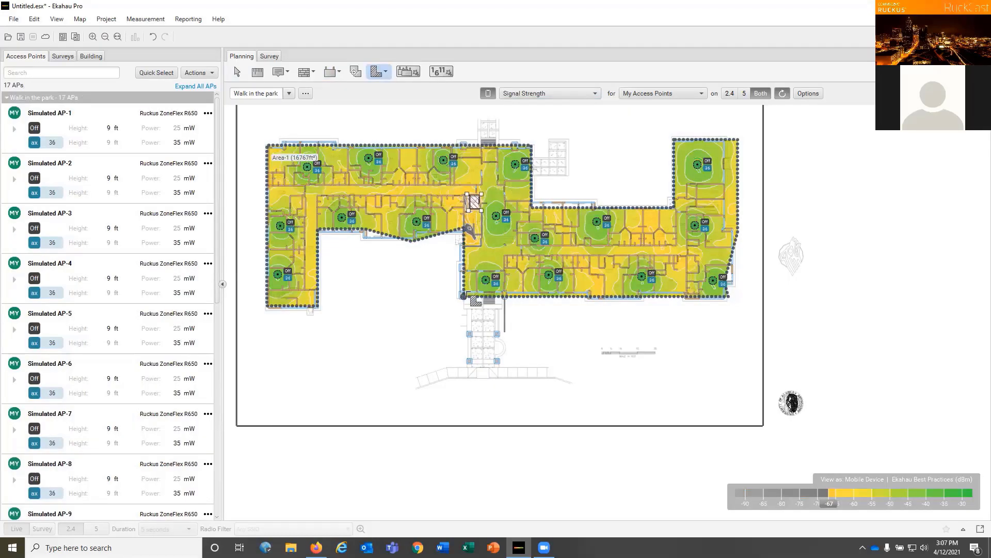
{"action": "left_click", "coordinate": [239, 72]}
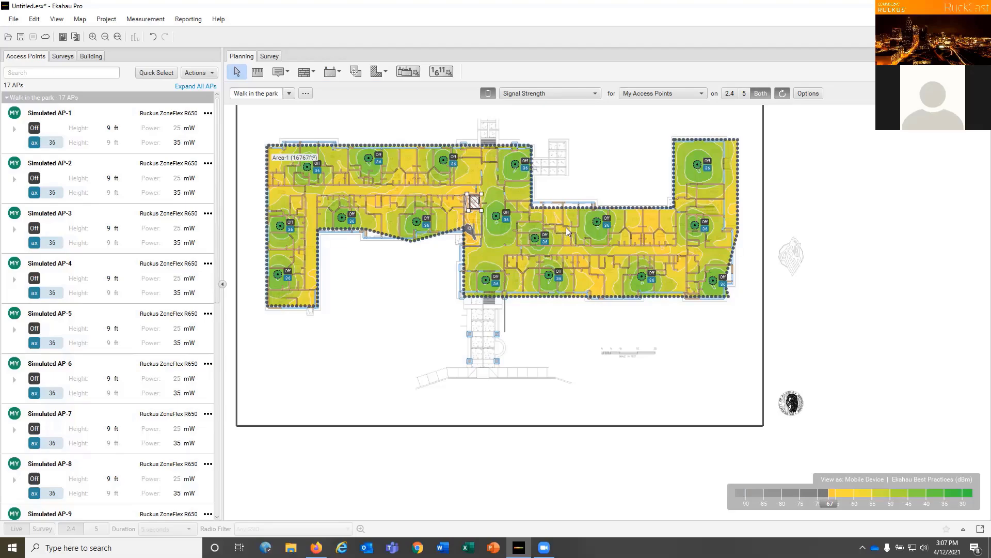
Show the signal strength heatmap for the 5 GHz band only
{"action": "mouse_move", "coordinate": [566, 227]}
{"action": "left_click", "coordinate": [744, 94]}
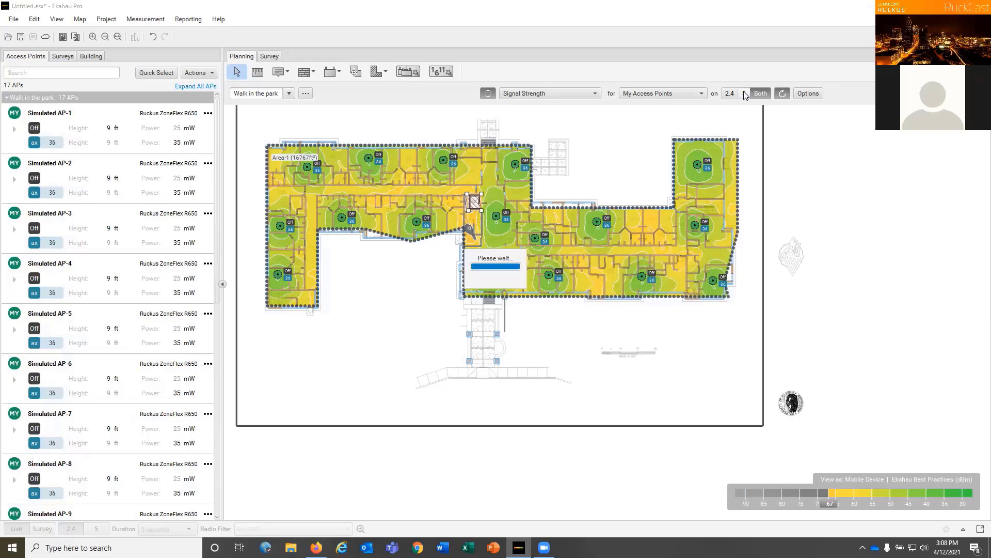